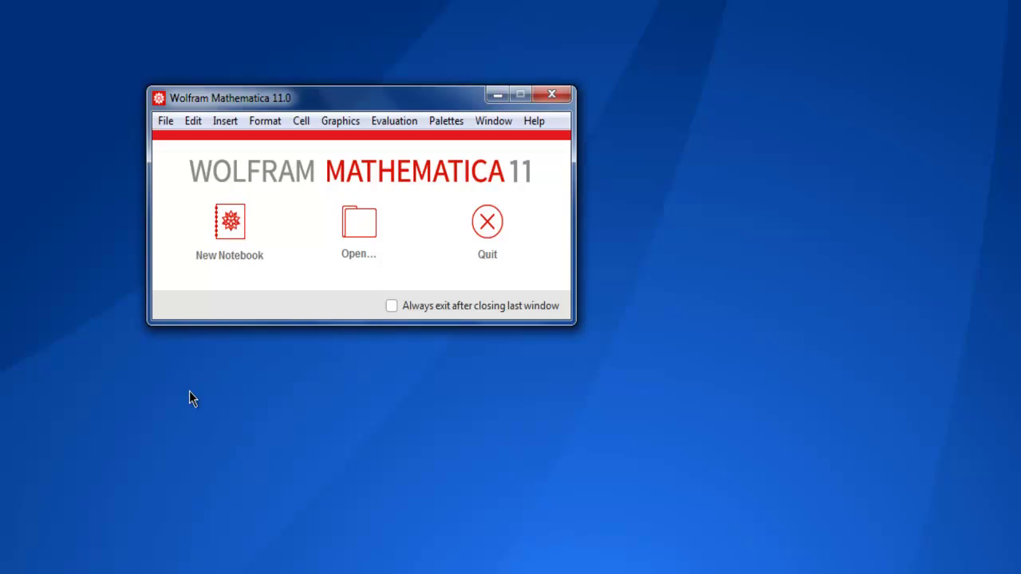
Create a new blank notebook from the File menu and reposition its window.
left_click(164, 121)
mouse_move(317, 145)
left_click(448, 142)
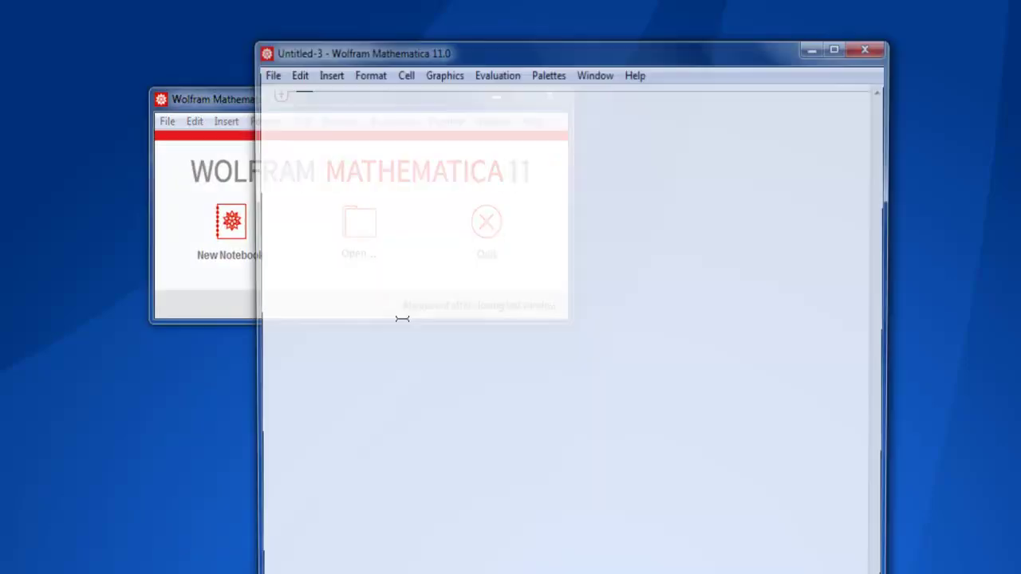
left_click_drag(376, 52, 345, 50)
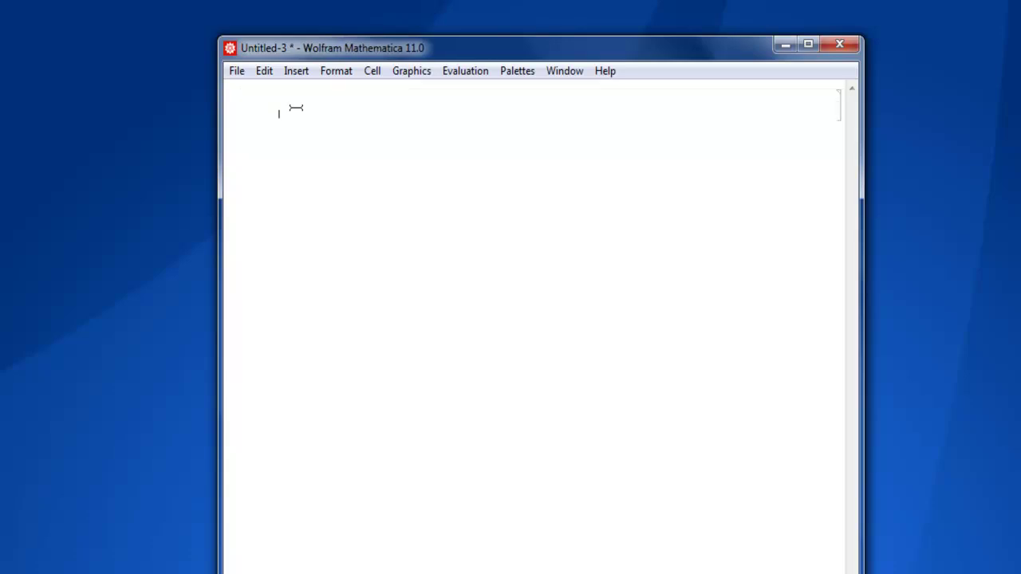
Enter Round[21.8] in the notebook's input cell, dismissing the autocomplete suggestions.
type("Round")
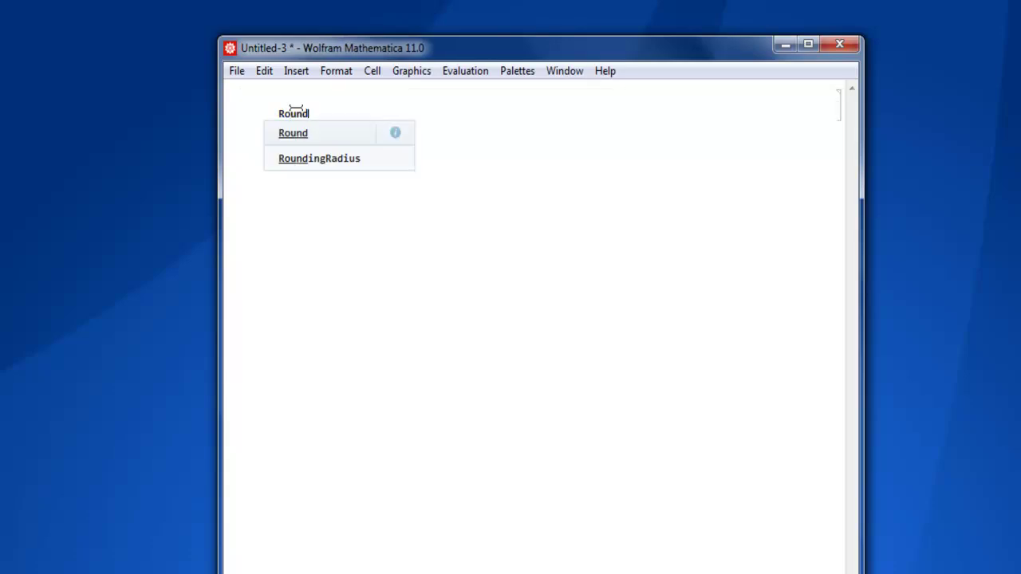
key("Return")
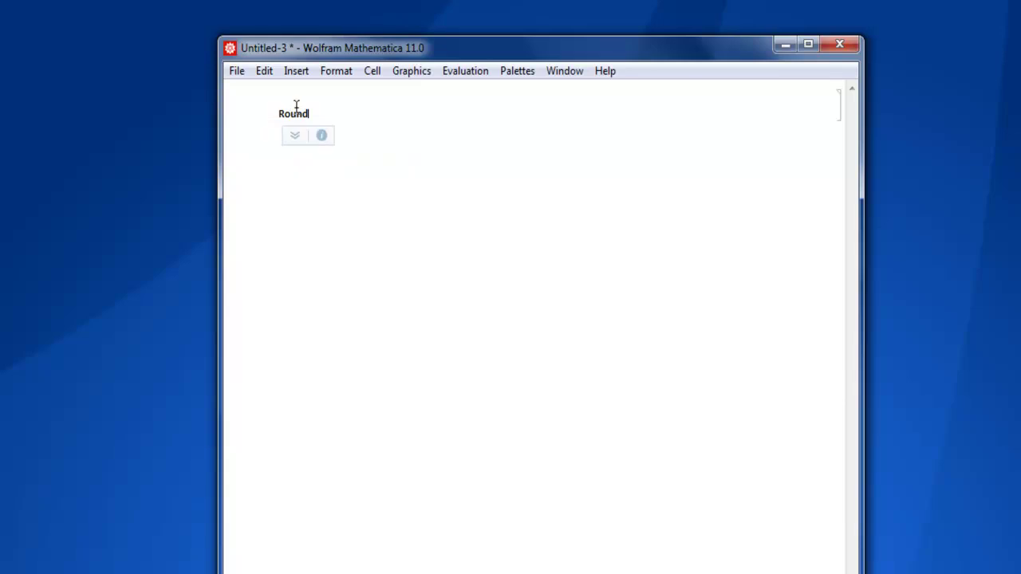
type("[")
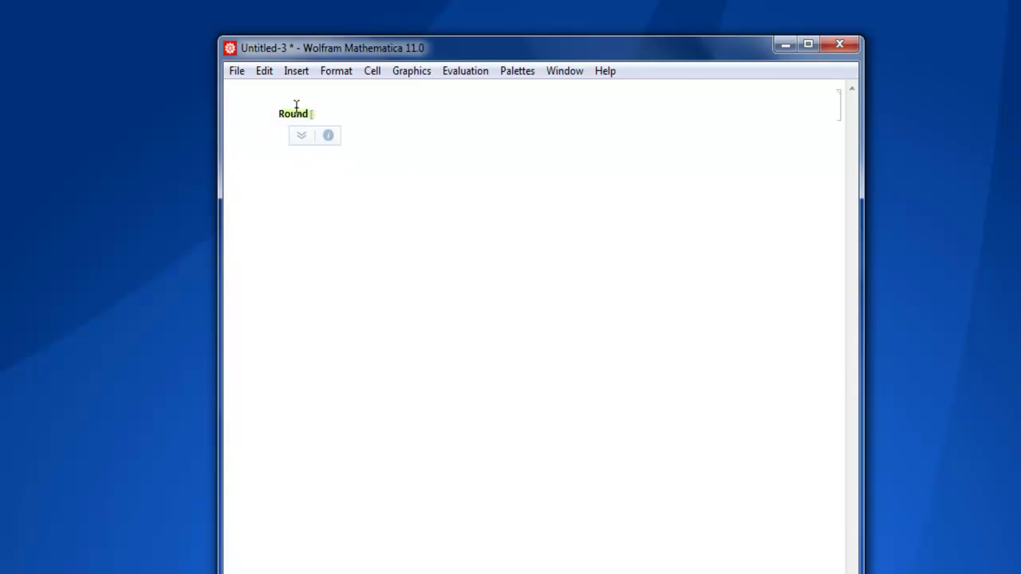
type("21.8")
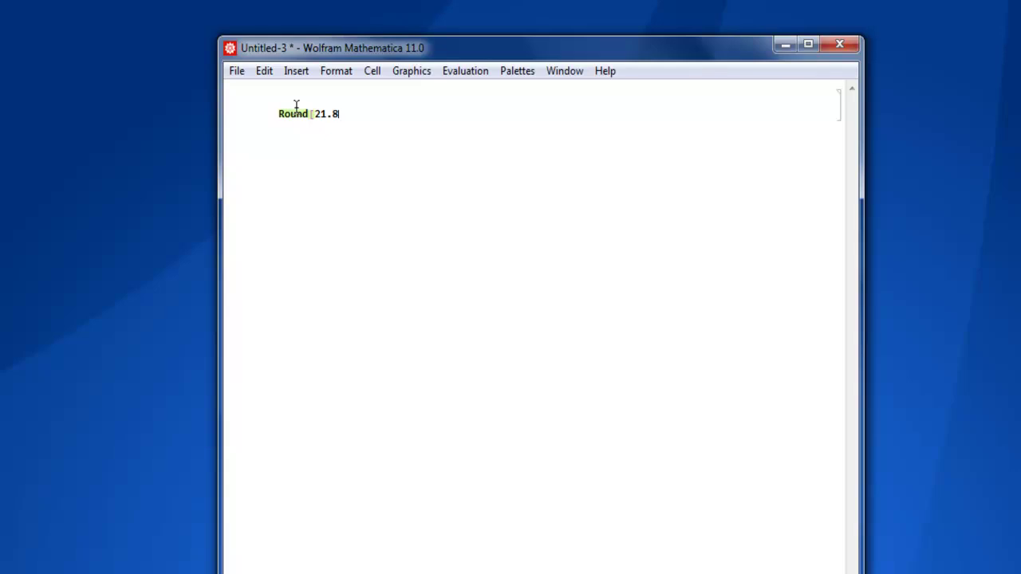
type("]")
key("shift+Return")
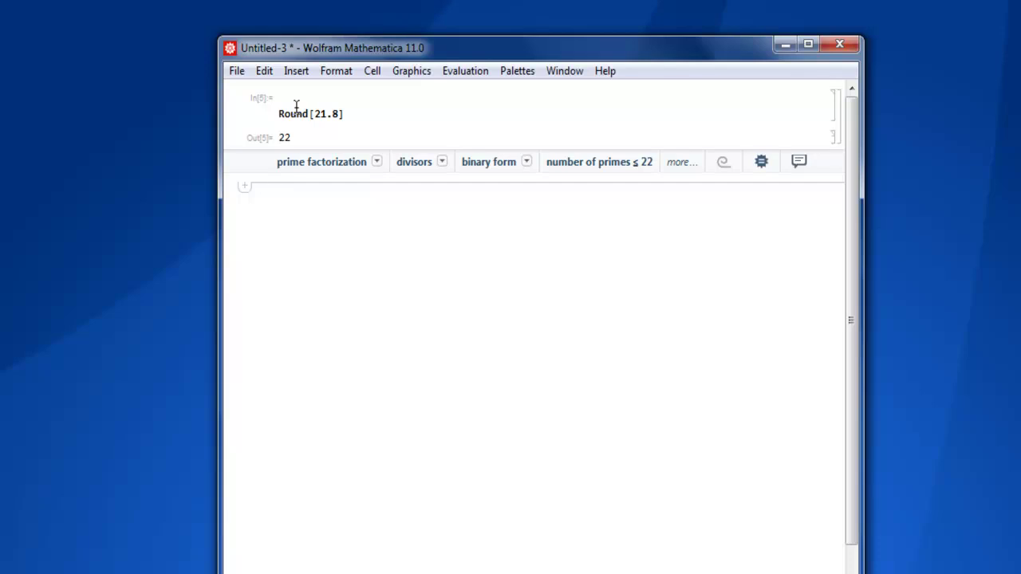
Show and then dismiss the usage summary for Round, then reselect the name Round.
left_click(279, 113)
left_click_drag(279, 113, 308, 113)
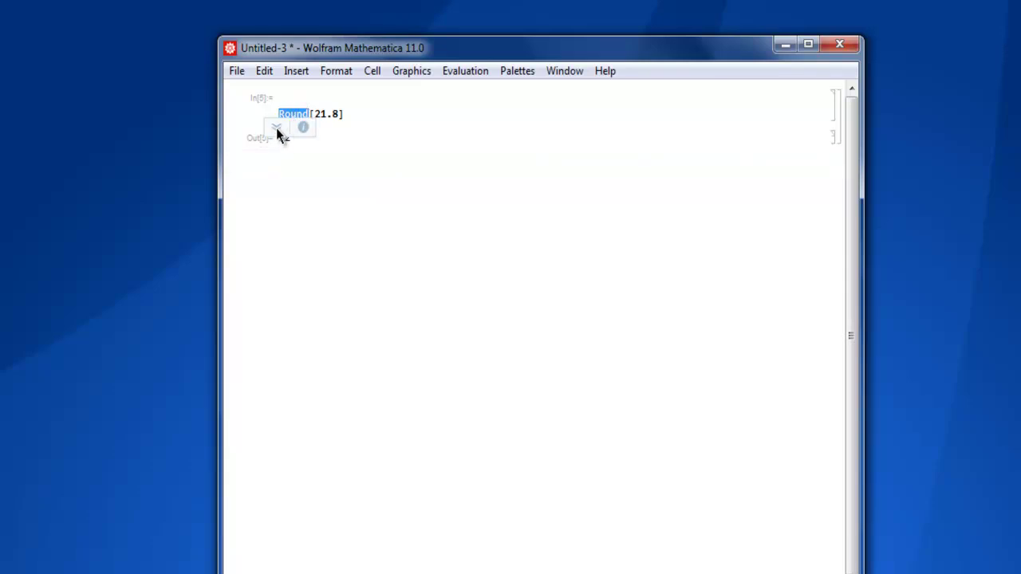
left_click(276, 126)
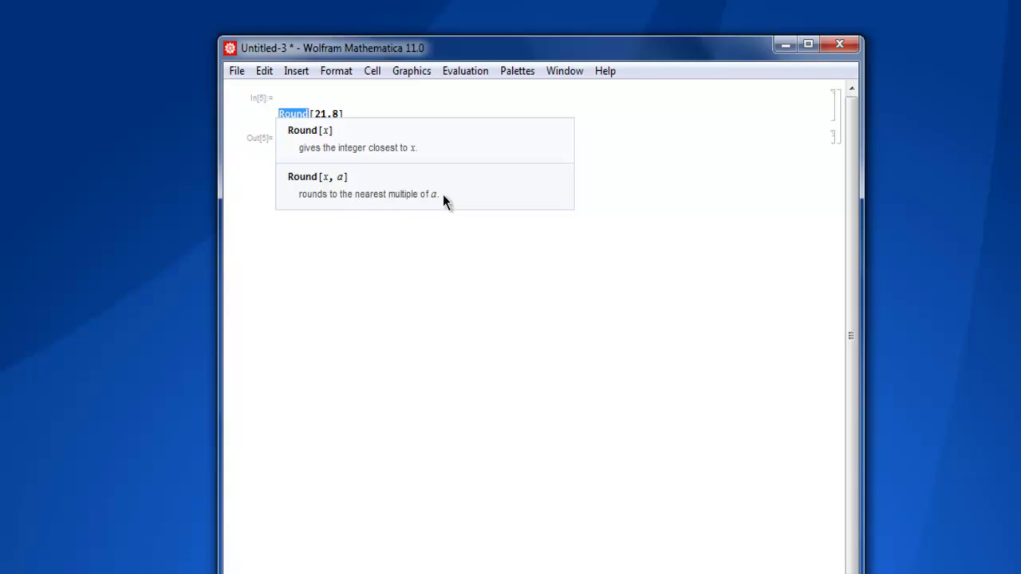
left_click(310, 114)
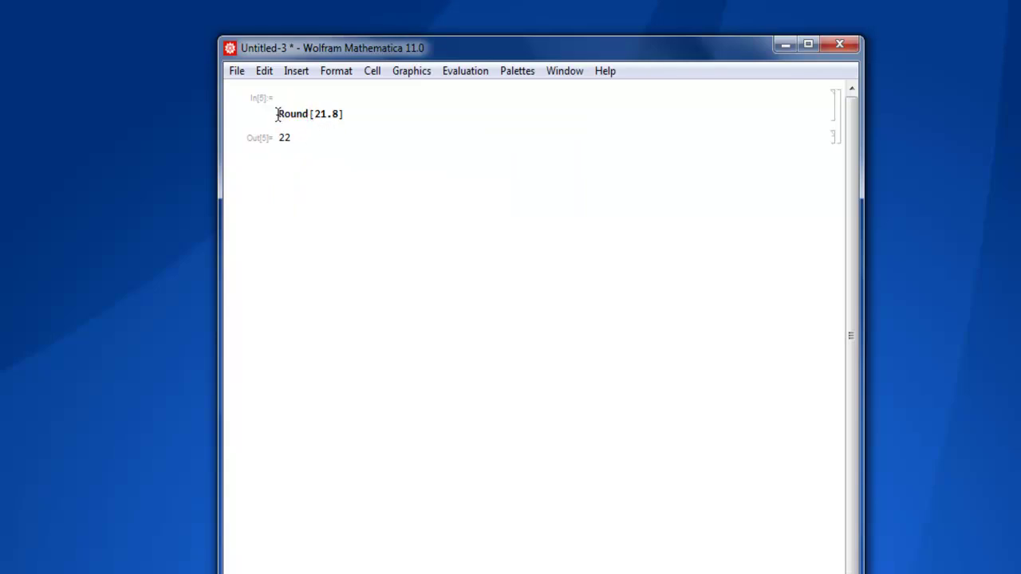
left_click_drag(277, 114, 306, 110)
key("F1")
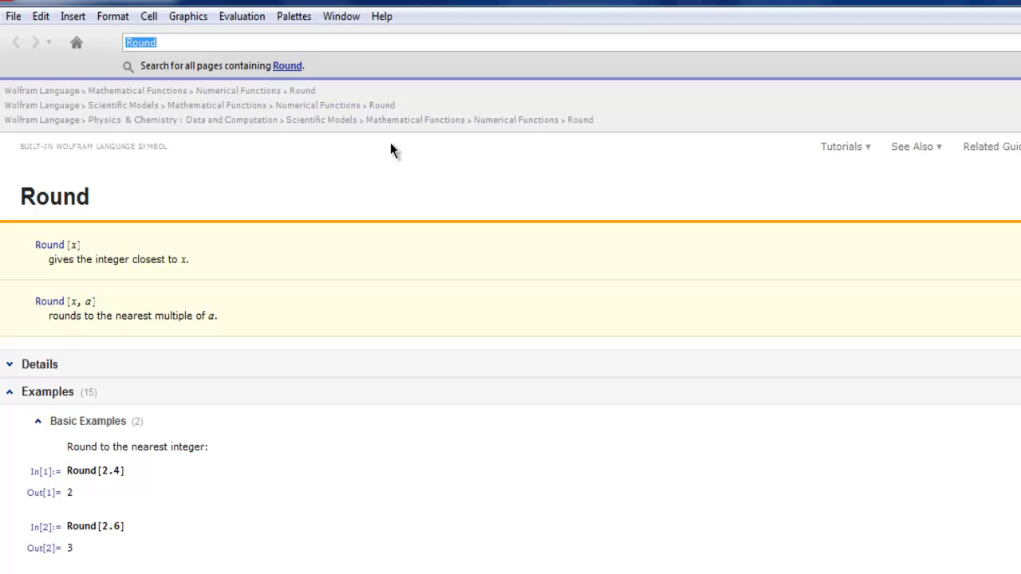
left_click_drag(23, 197, 119, 195)
left_click(120, 196)
left_click_drag(85, 446, 138, 473)
left_click(141, 474)
triple_click(103, 470)
left_click(154, 469)
scroll(154, 506, "down", 3)
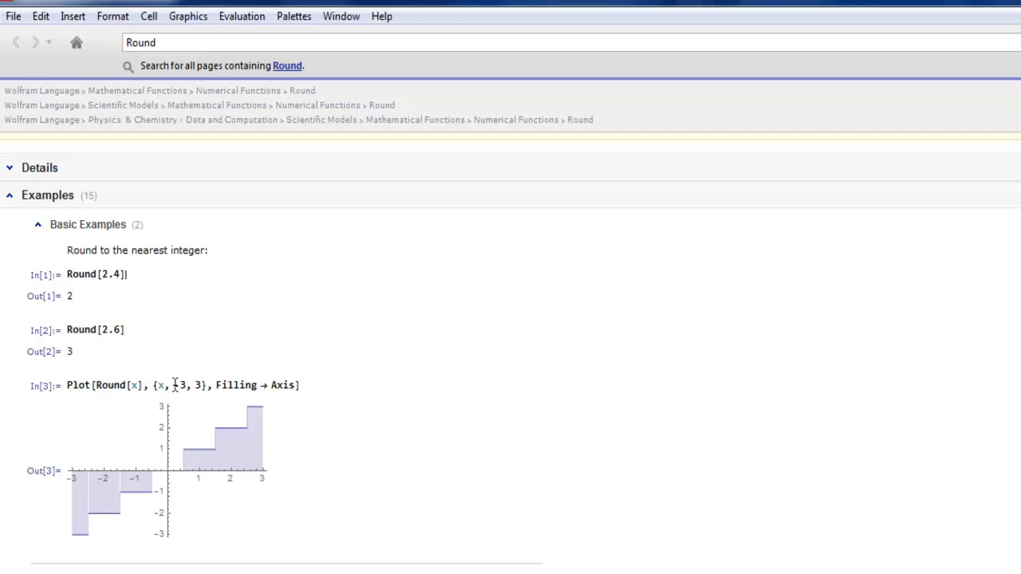
mouse_move(257, 389)
scroll(353, 399, "down", 3)
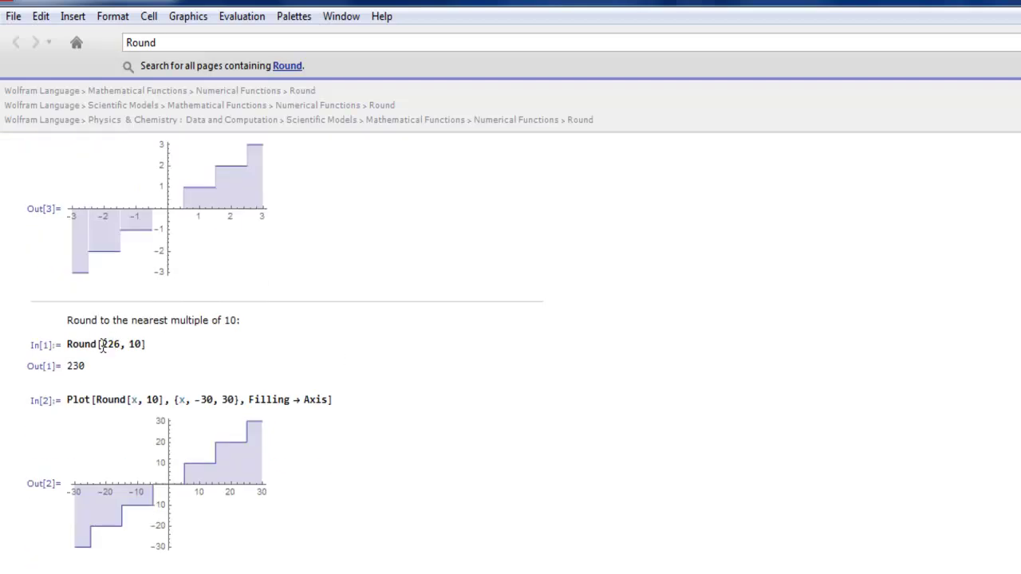
left_click_drag(101, 344, 141, 343)
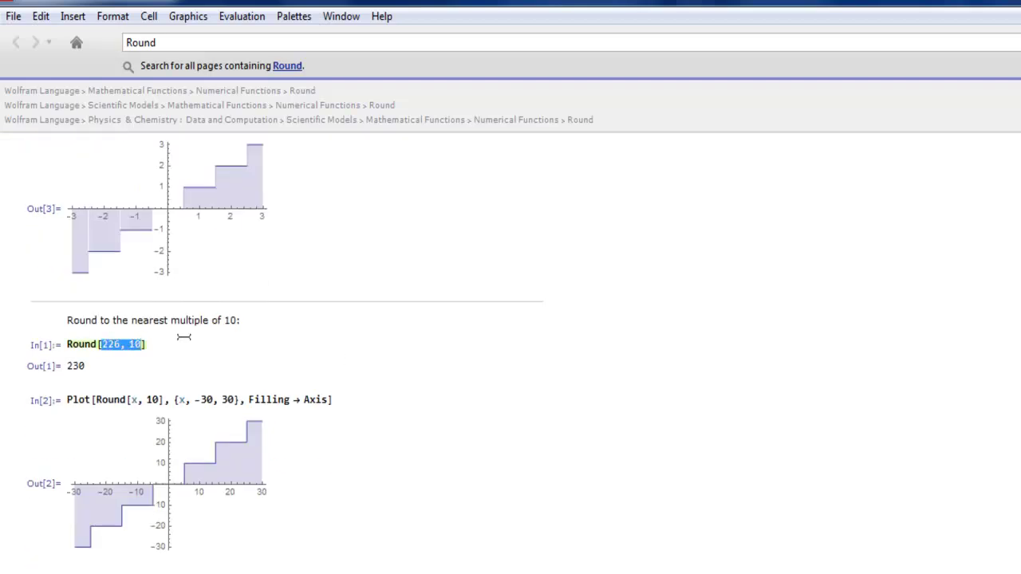
left_click(184, 334)
double_click(137, 344)
left_click(147, 344)
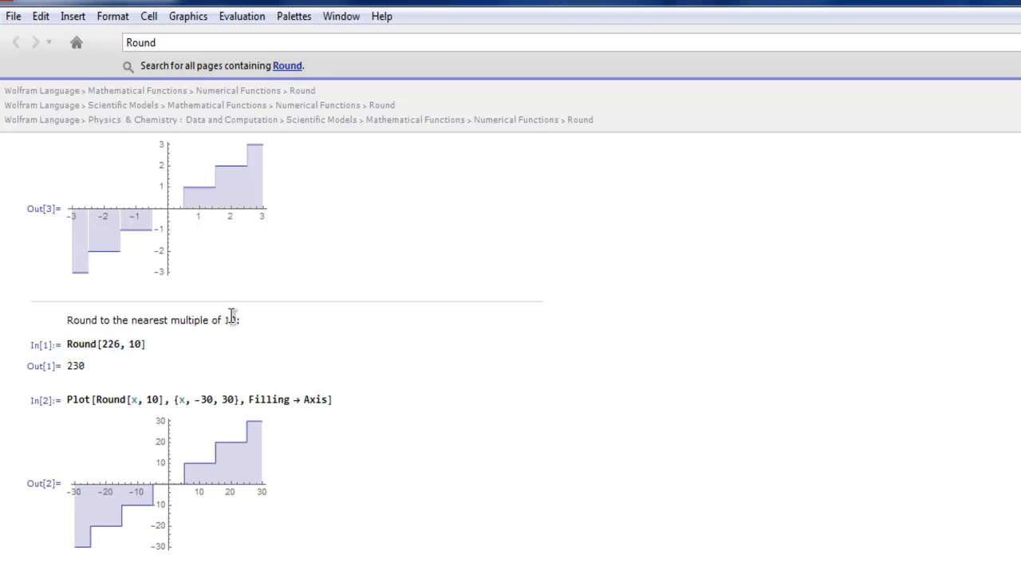
double_click(70, 365)
left_click(150, 370)
Expand the Scope, Generalizations & Extensions and Applications example sections of the Round page.
scroll(357, 382, "down", 3)
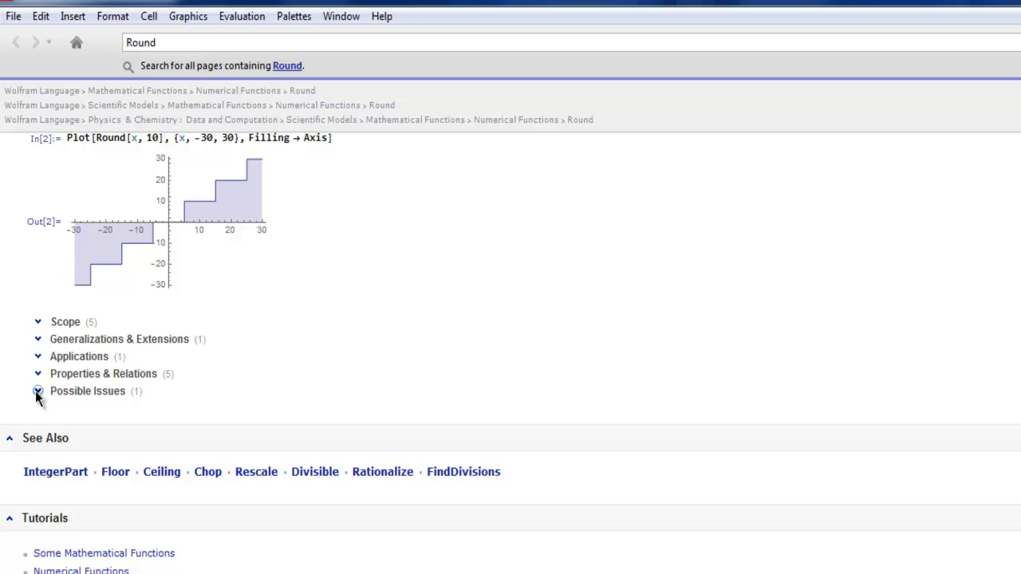
left_click(37, 320)
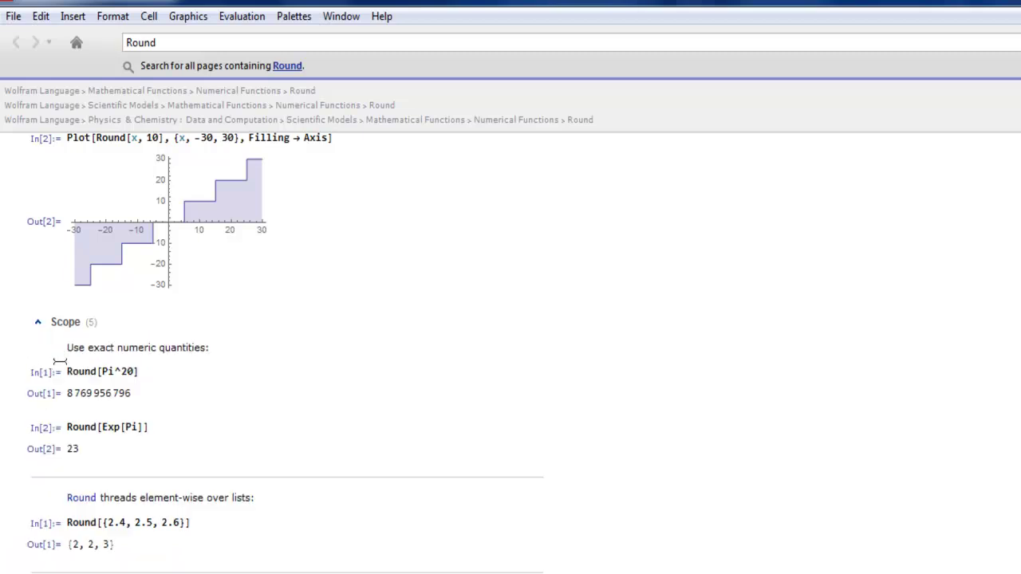
scroll(140, 363, "down", 5)
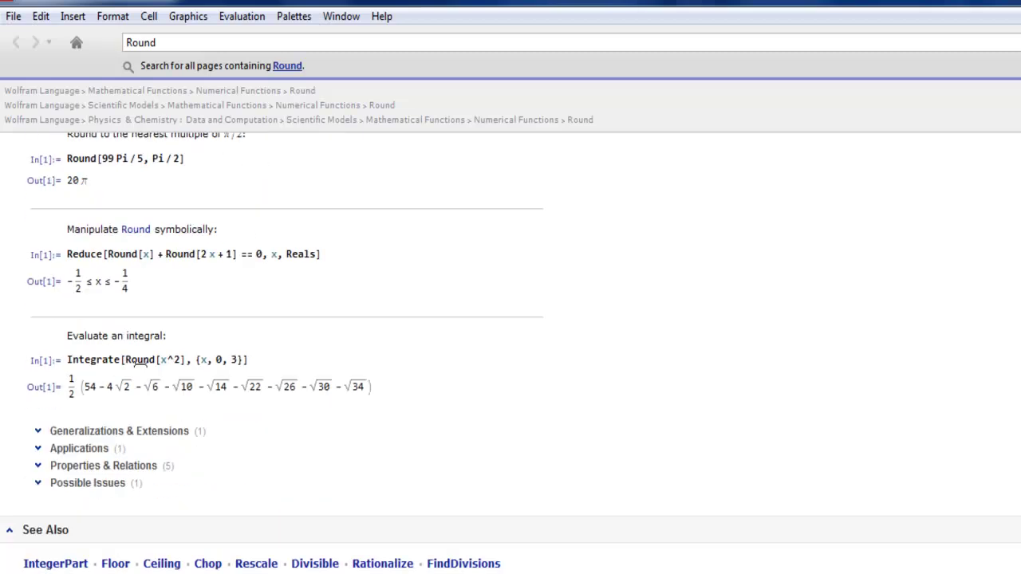
scroll(71, 403, "down", 1)
left_click(38, 366)
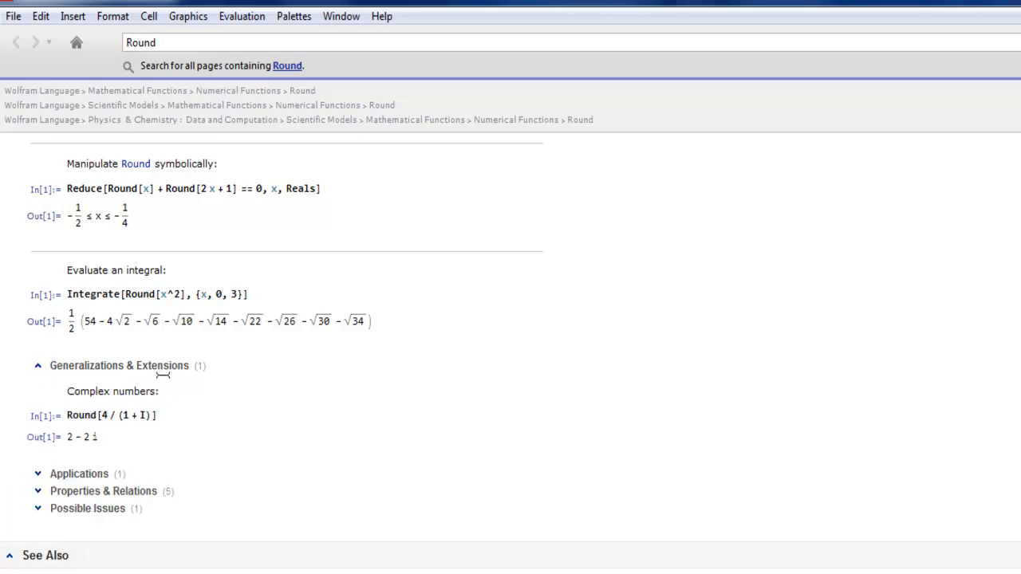
left_click(38, 474)
Expand the Properties & Relations and Possible Issues sections, then scroll back up the page.
scroll(313, 379, "down", 3)
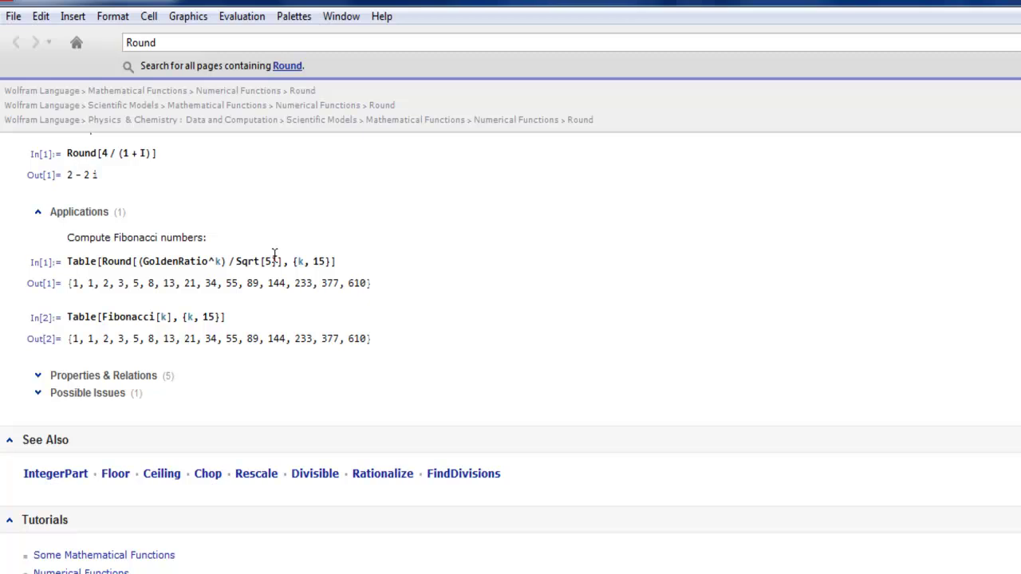
left_click(38, 377)
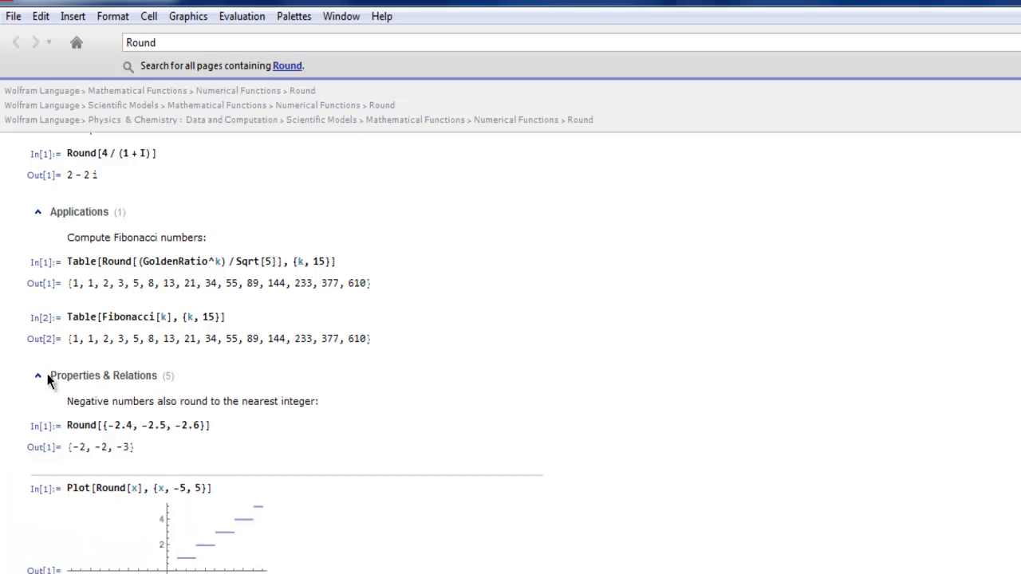
scroll(154, 426, "down", 2)
left_click_drag(118, 271, 288, 271)
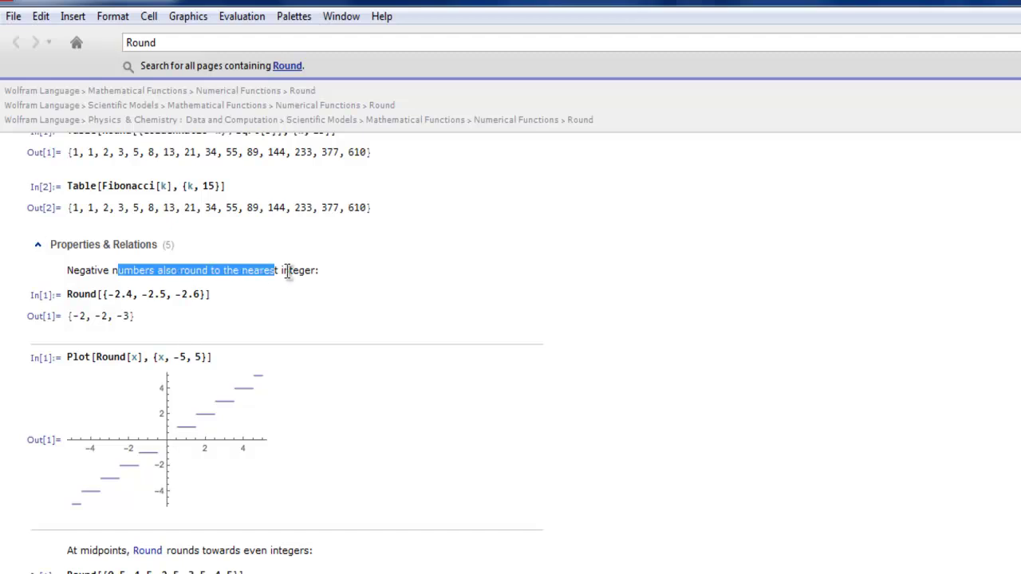
left_click(335, 271)
scroll(386, 273, "down", 3)
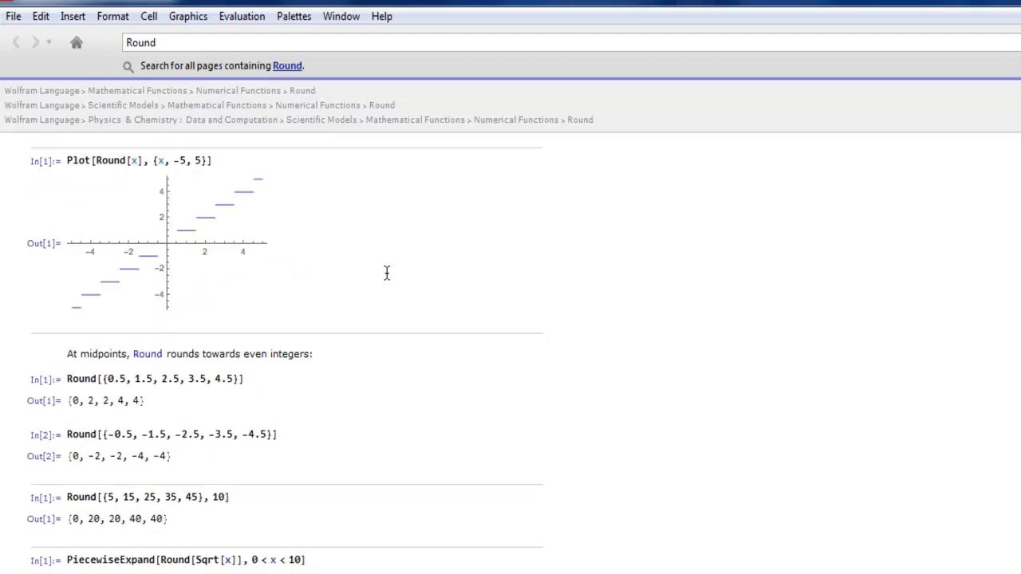
scroll(386, 273, "down", 5)
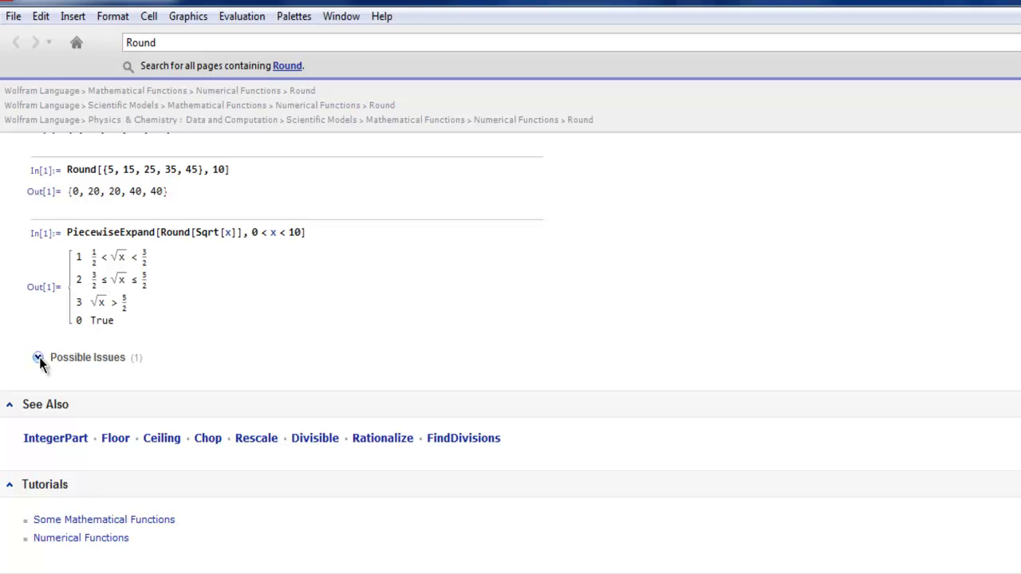
left_click(38, 357)
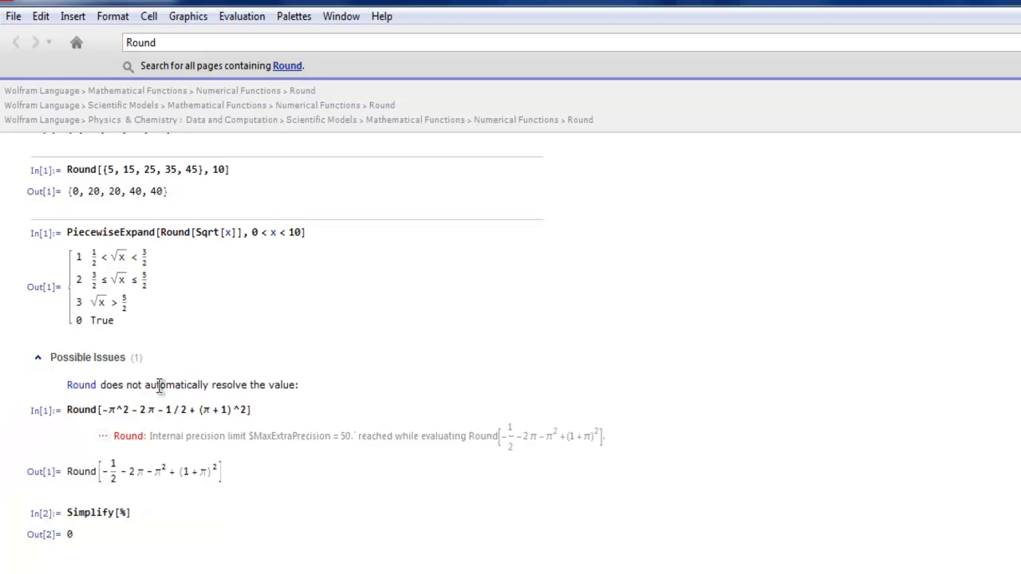
left_click_drag(159, 386, 310, 387)
left_click(310, 387)
scroll(433, 447, "up", 20)
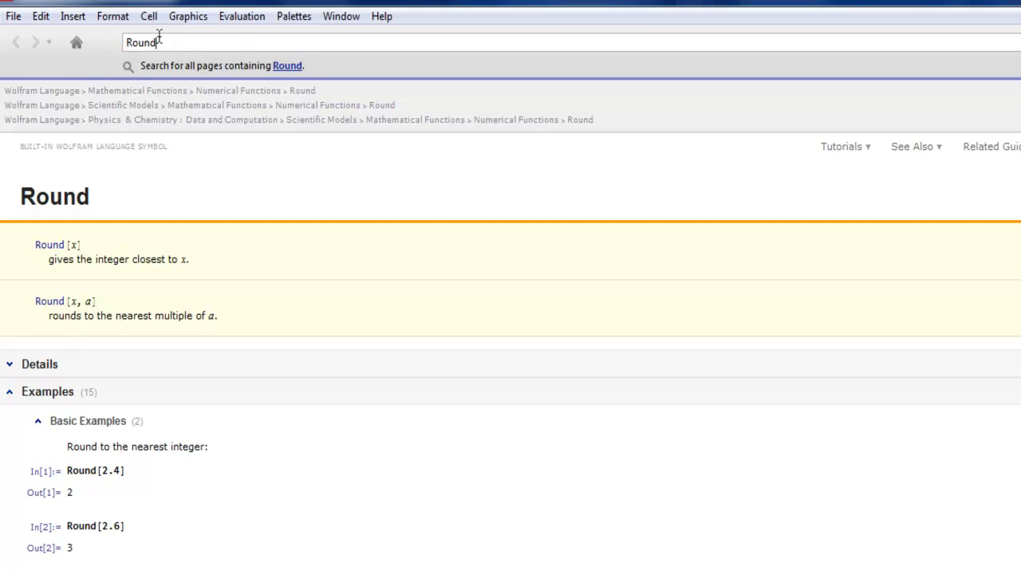
Replace Round with Pi in the documentation search box to open Pi's page.
left_click_drag(158, 43, 109, 46)
key("BackSpace")
type("Pi")
key("Return")
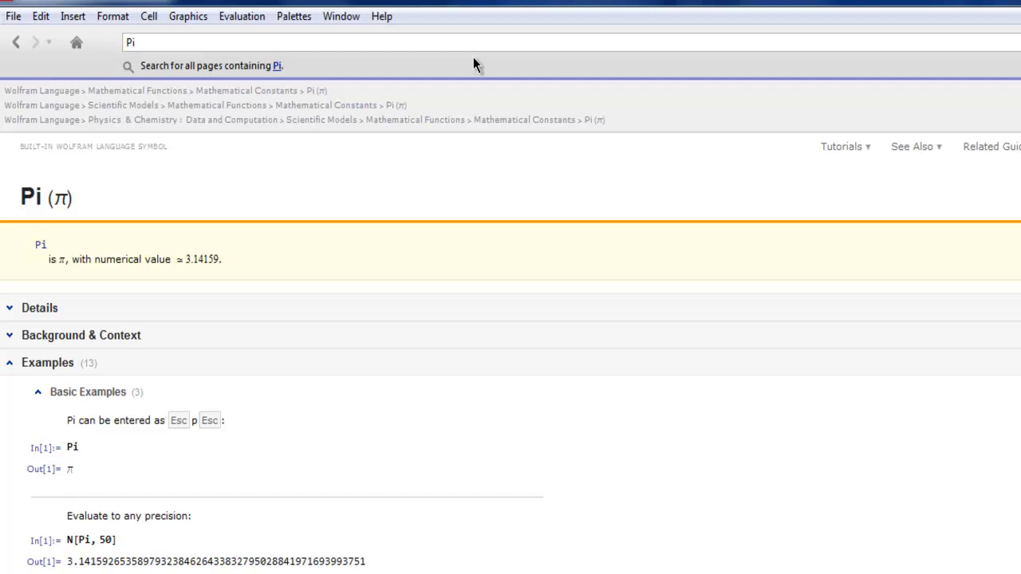
Attempt to leave the Pi documentation page and return to the Untitled-3 notebook.
left_click(73, 43)
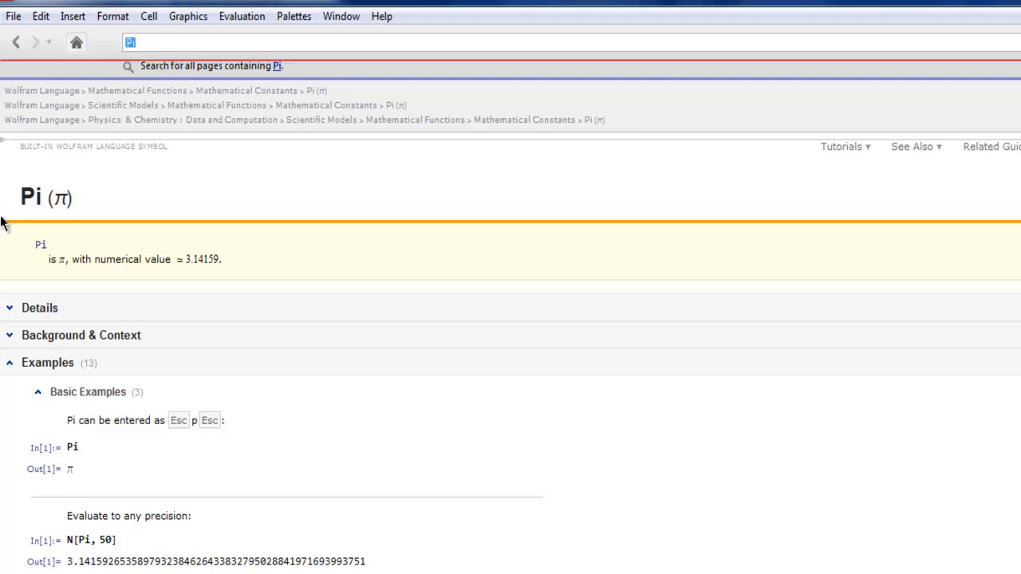